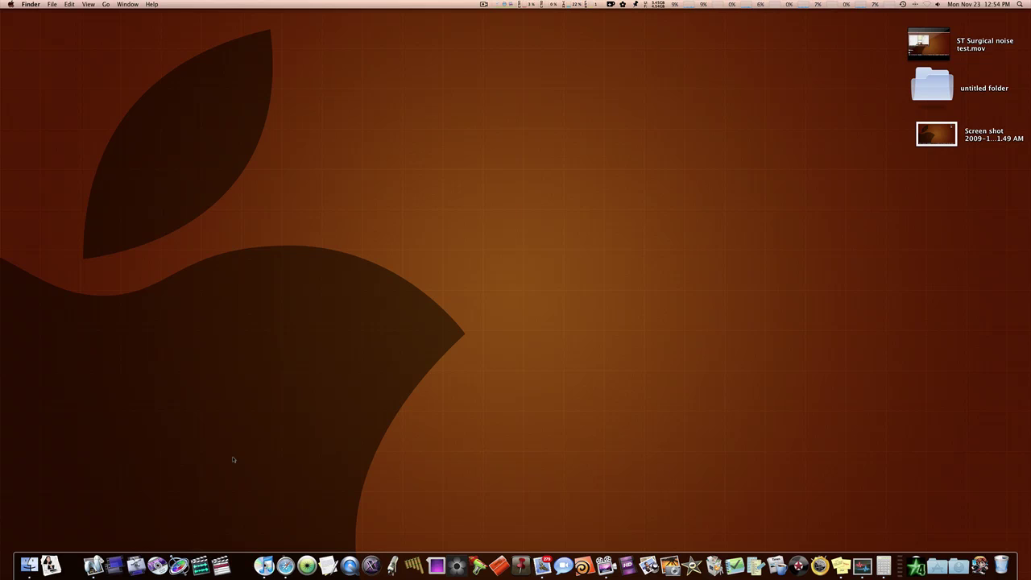
# Launch Soundtrack Pro from the Dock and move the movie file on the desktop.
pyautogui.click(200, 566)
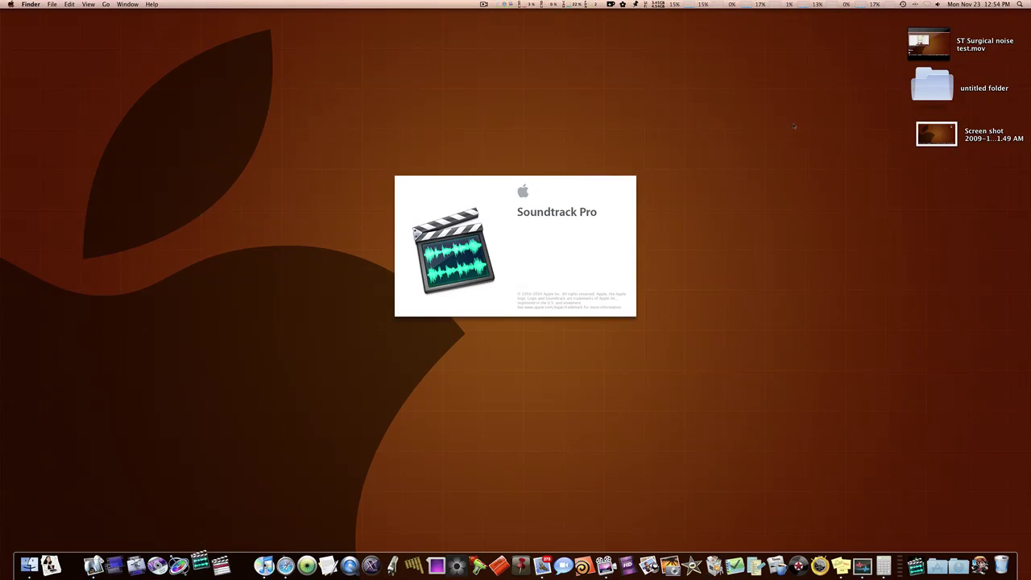
pyautogui.moveTo(914, 38); pyautogui.dragTo(28, 48)
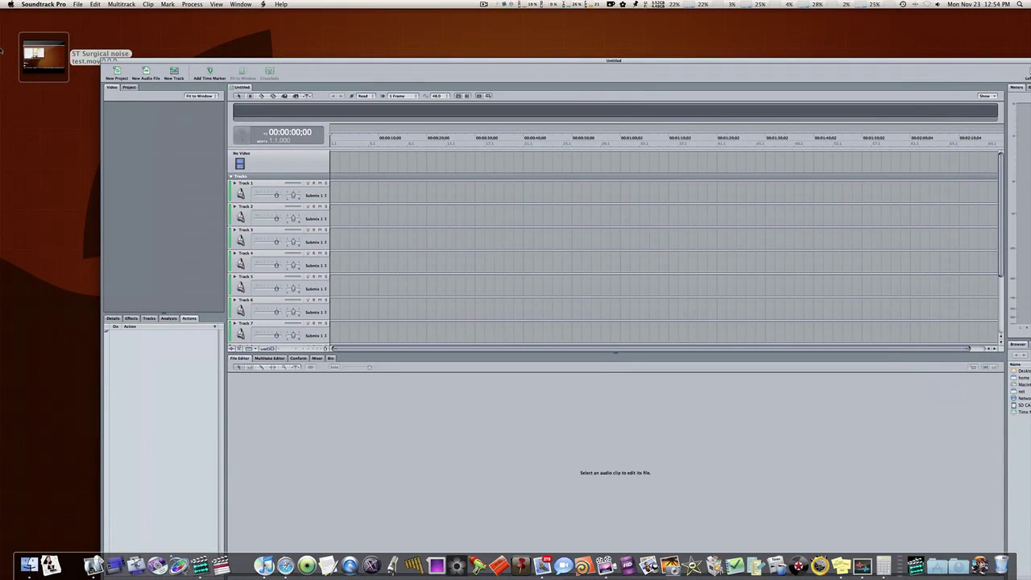
# Add ST Surgical noise test.mov's video and audio to the timeline and adjust the zoom.
pyautogui.moveTo(29, 57); pyautogui.dragTo(348, 161)
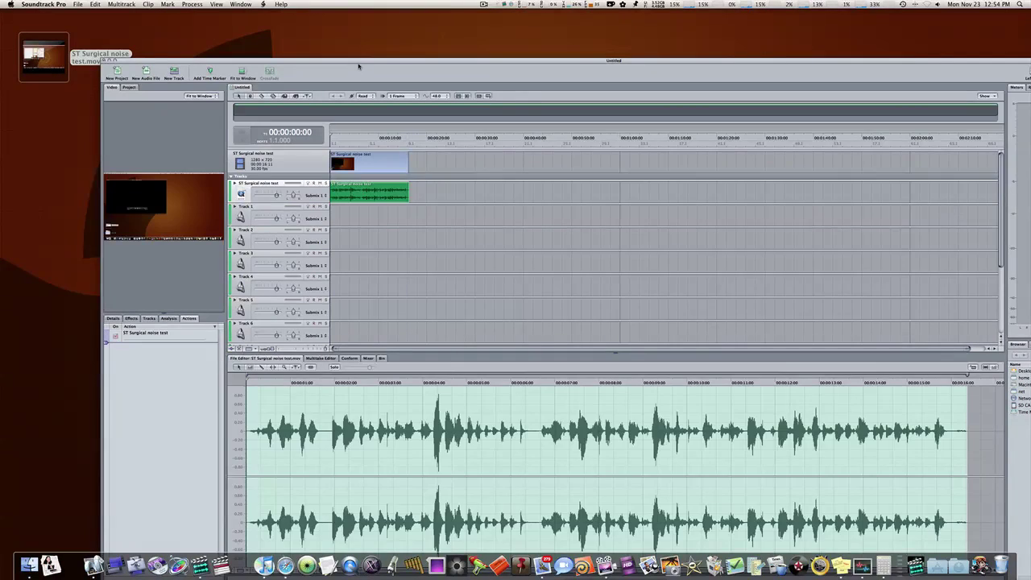
pyautogui.moveTo(360, 62); pyautogui.dragTo(258, 15)
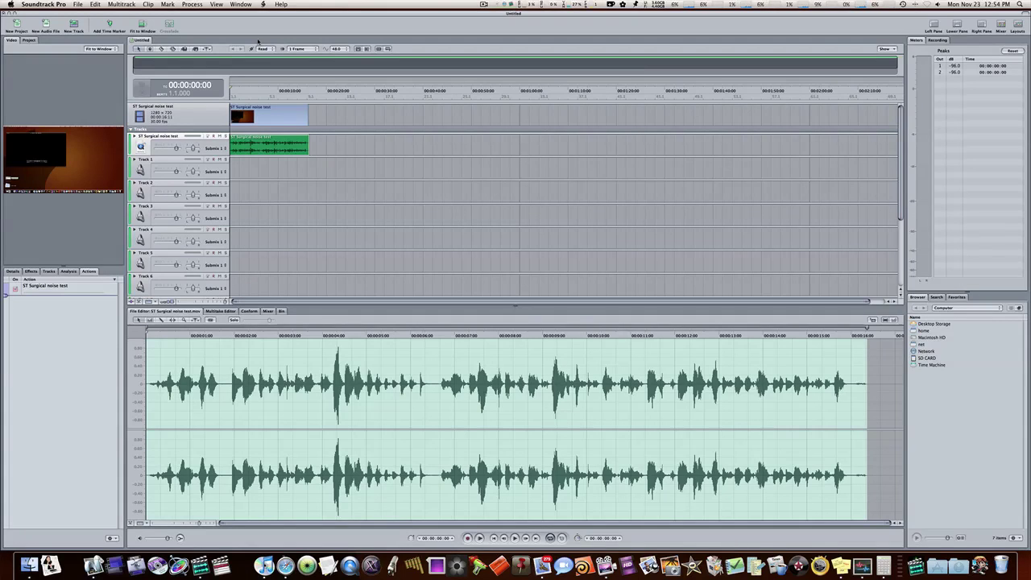
pyautogui.press('super+minus')
pyautogui.press('super+minus')
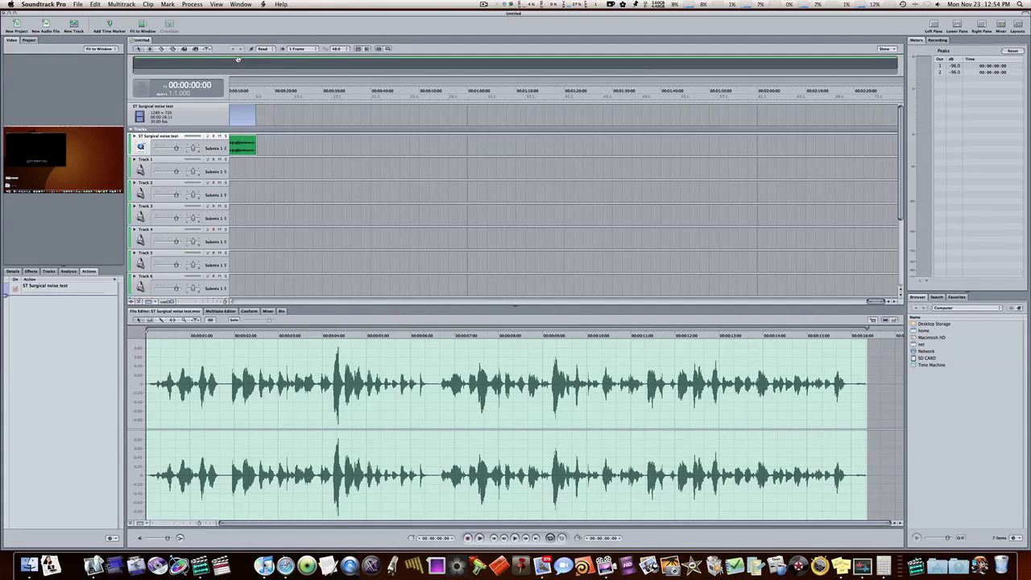
pyautogui.press('super+equal')
pyautogui.press('super+equal')
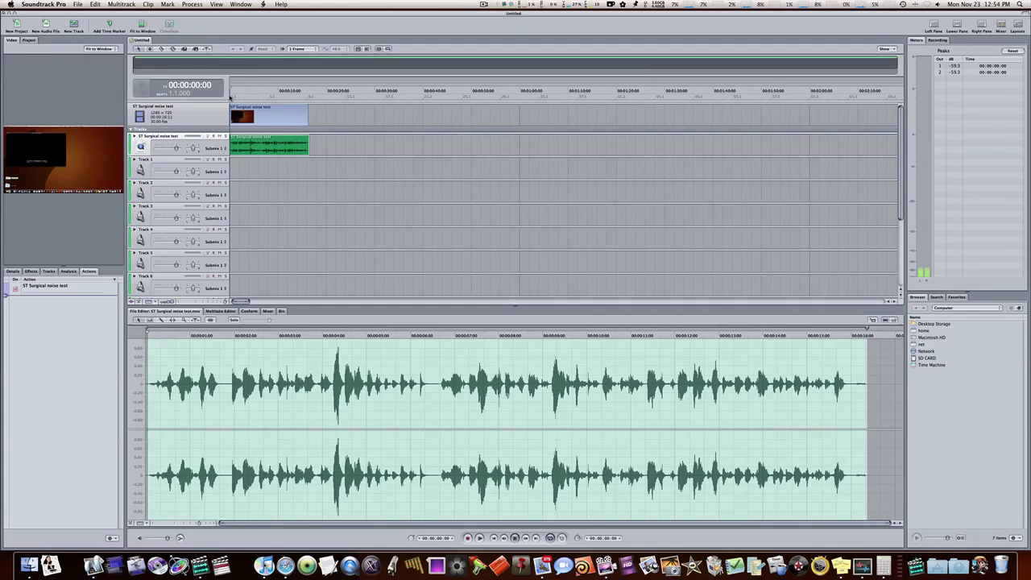
# Play back the movie's audio, including a replay from around the 9-second mark.
pyautogui.press('space')
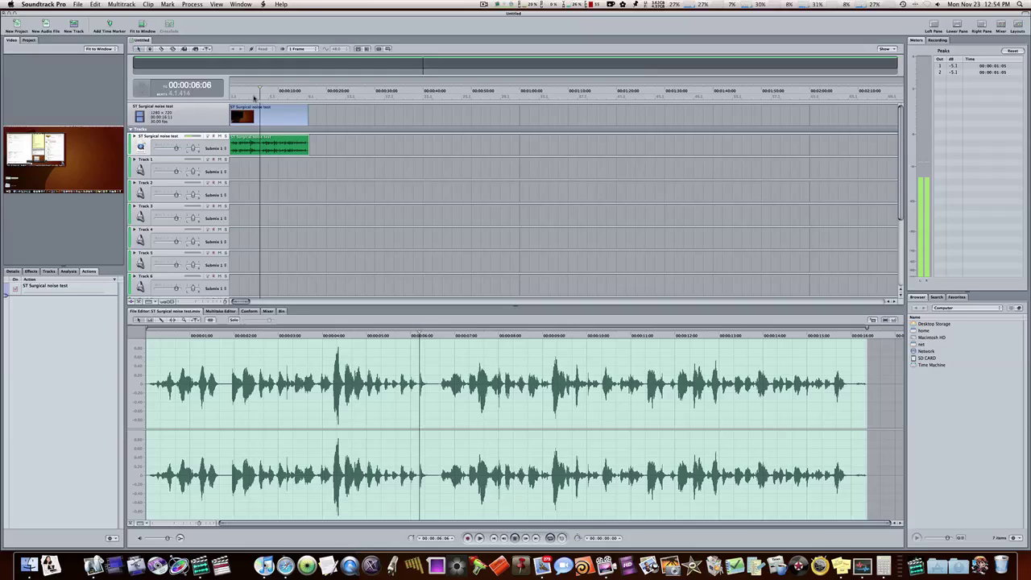
pyautogui.press('XF86AudioRaiseVolume')
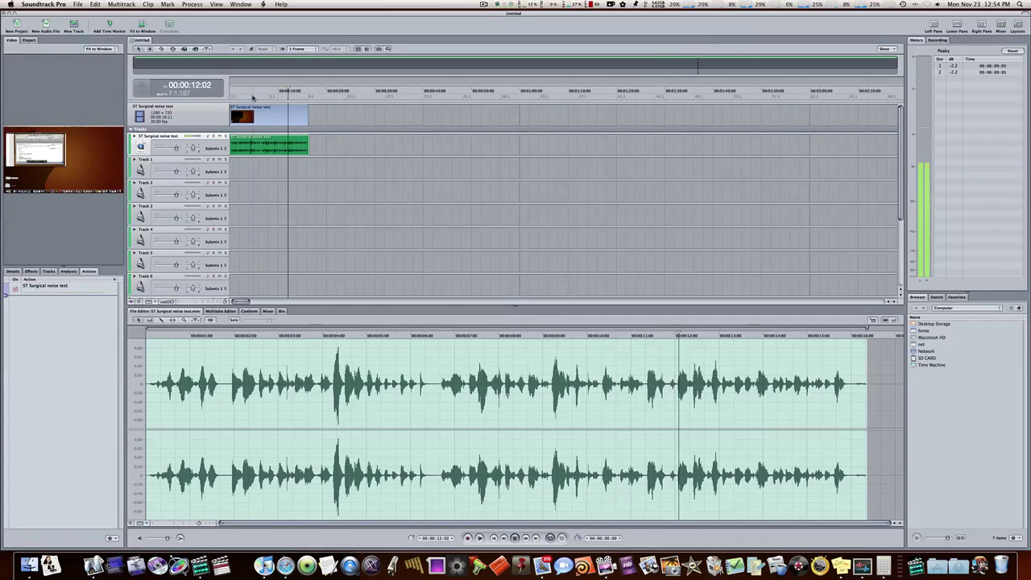
pyautogui.press('space')
pyautogui.click(278, 94)
pyautogui.press('space')
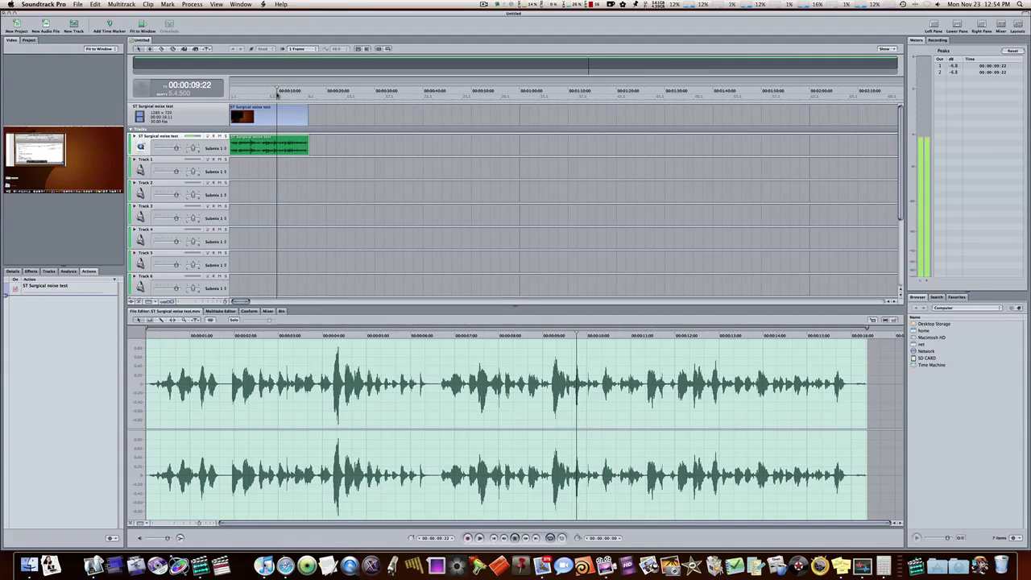
pyautogui.press('space')
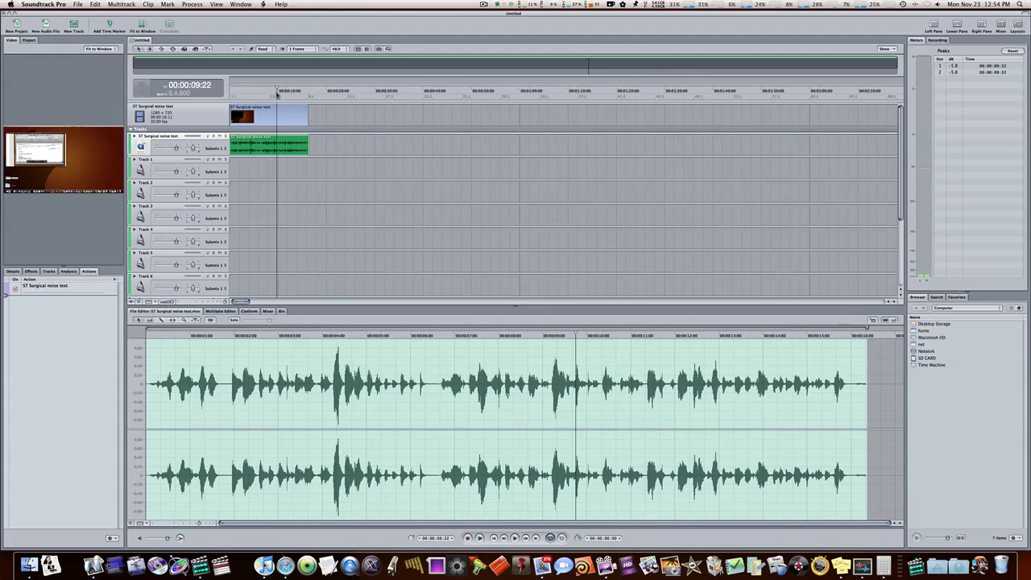
pyautogui.press('space')
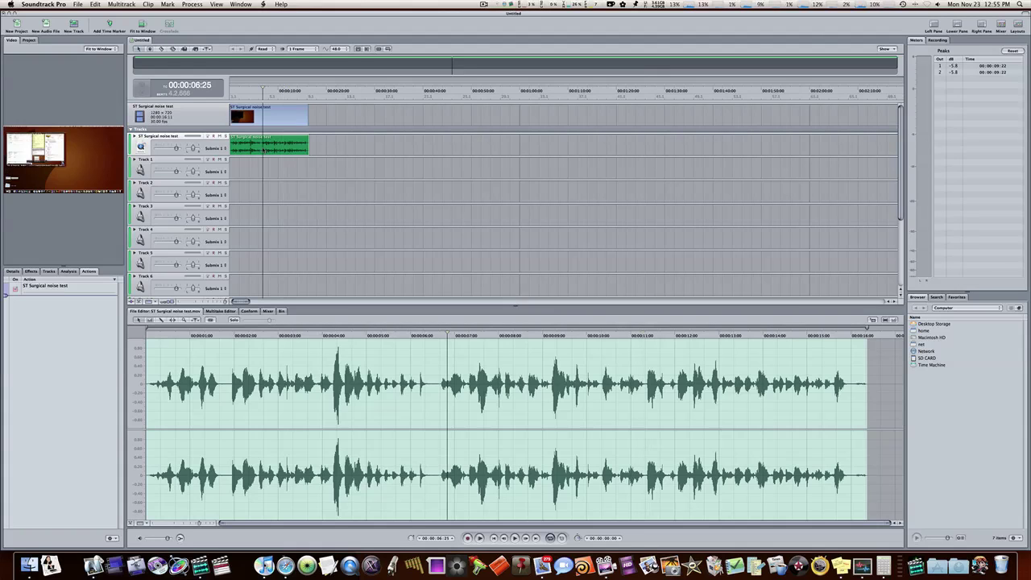
# Open the audio clip in a File Editor tab and audition it from about 10 seconds.
pyautogui.doubleClick(263, 149)
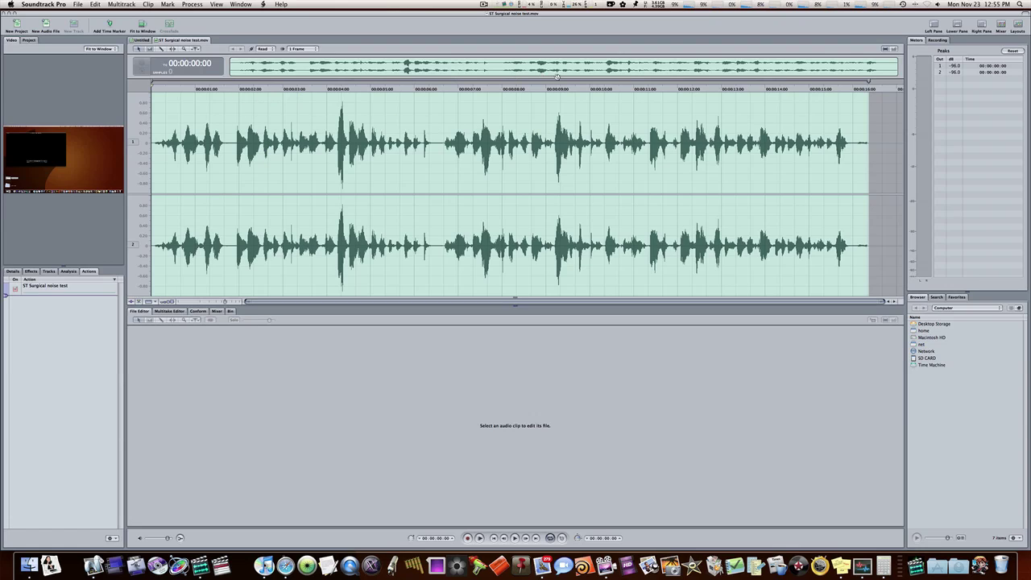
pyautogui.click(603, 91)
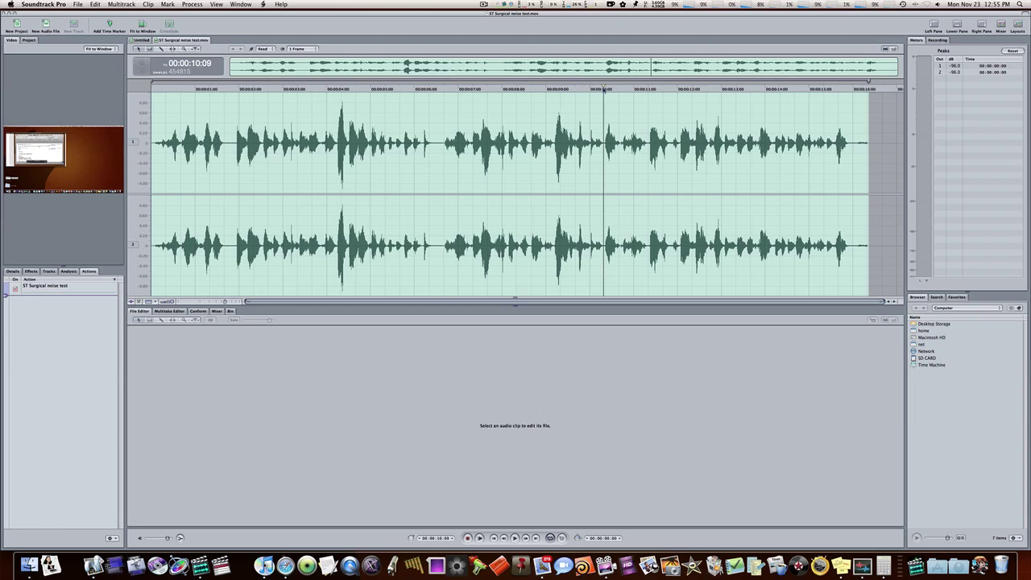
pyautogui.press('space')
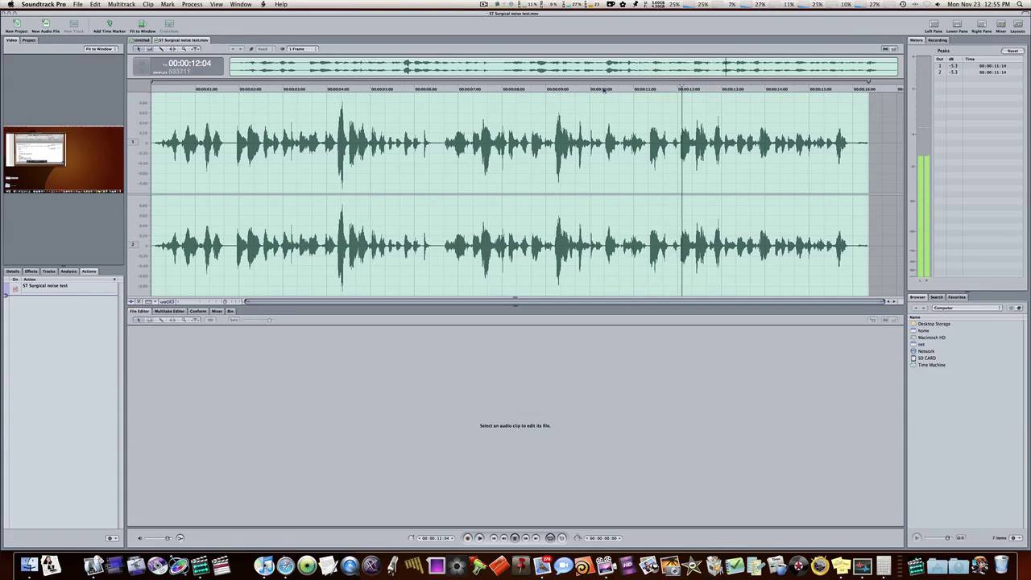
pyautogui.press('space')
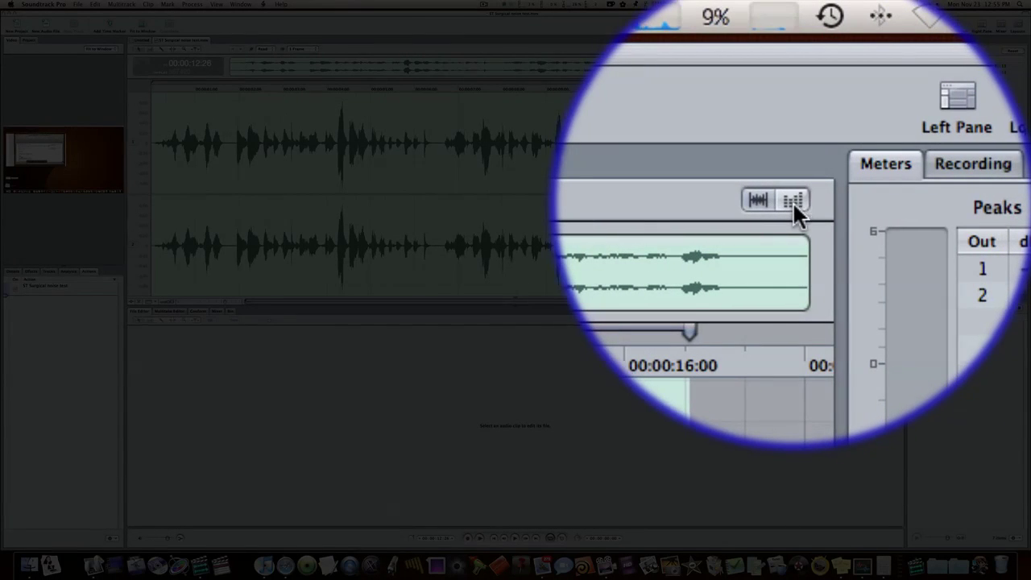
# Switch the editor to Spectrum View and play the audio from about 8 seconds.
pyautogui.click(793, 200)
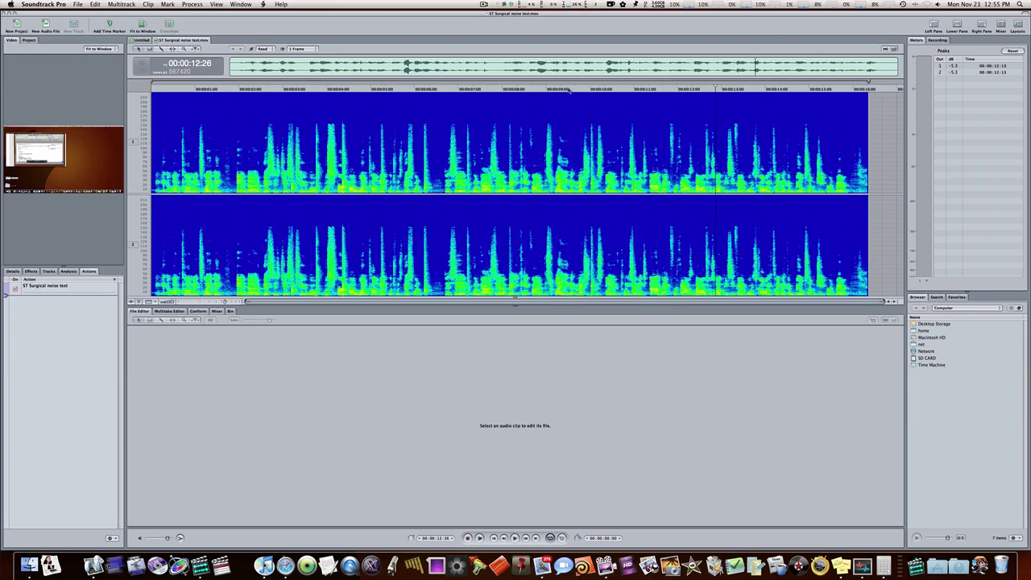
pyautogui.click(535, 88)
pyautogui.press('space')
# Set the spectrogram's Minimum Power to -75 dB and Maximum Frequency to about 10256 Hz.
pyautogui.rightClick(528, 121)
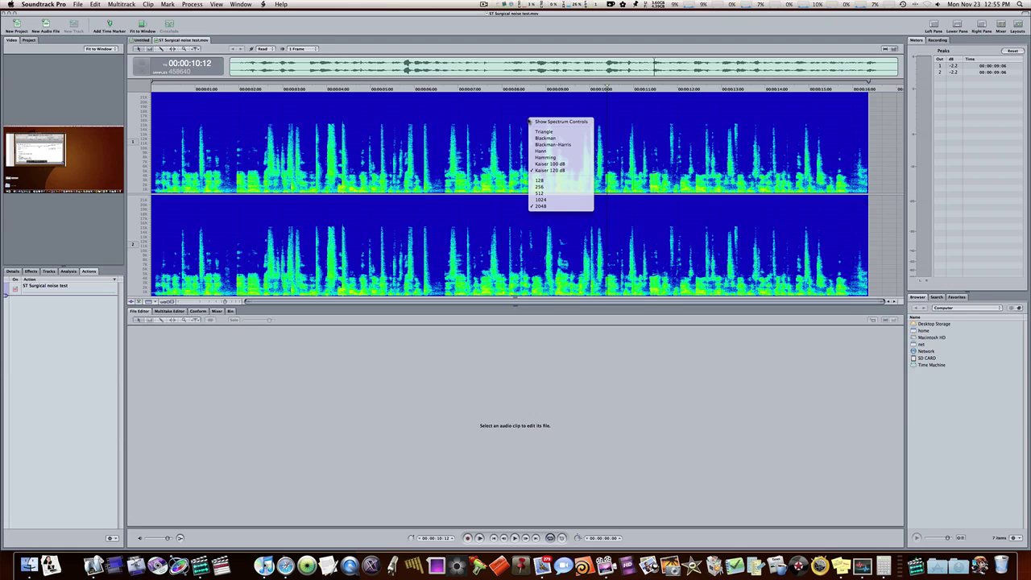
pyautogui.click(543, 123)
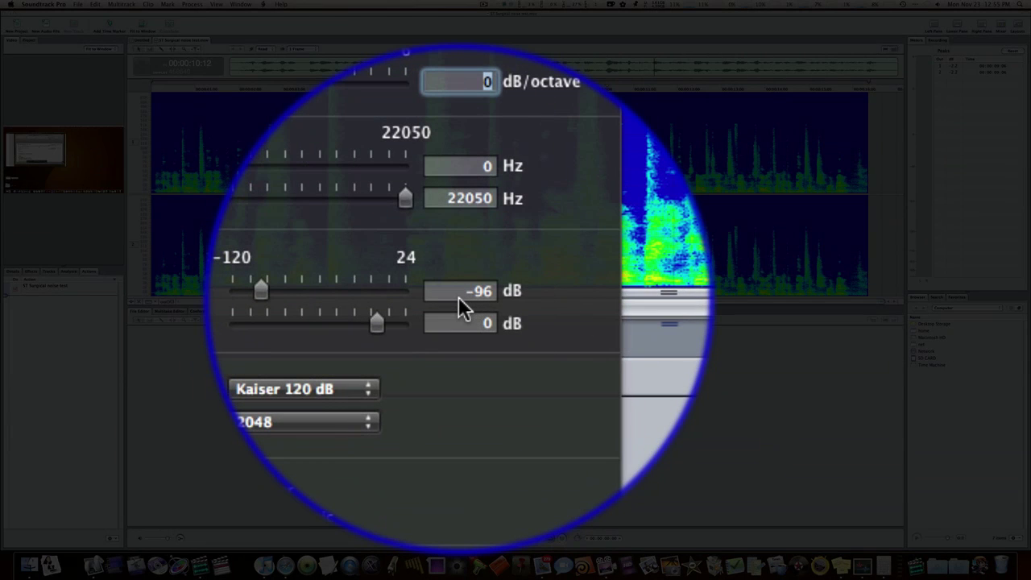
pyautogui.click(458, 297)
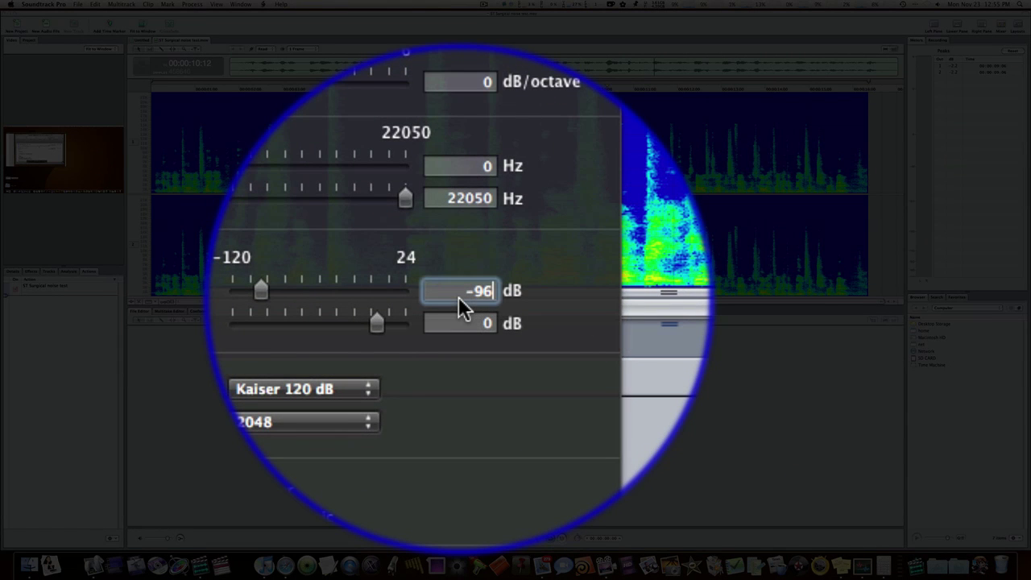
pyautogui.press('BackSpace')
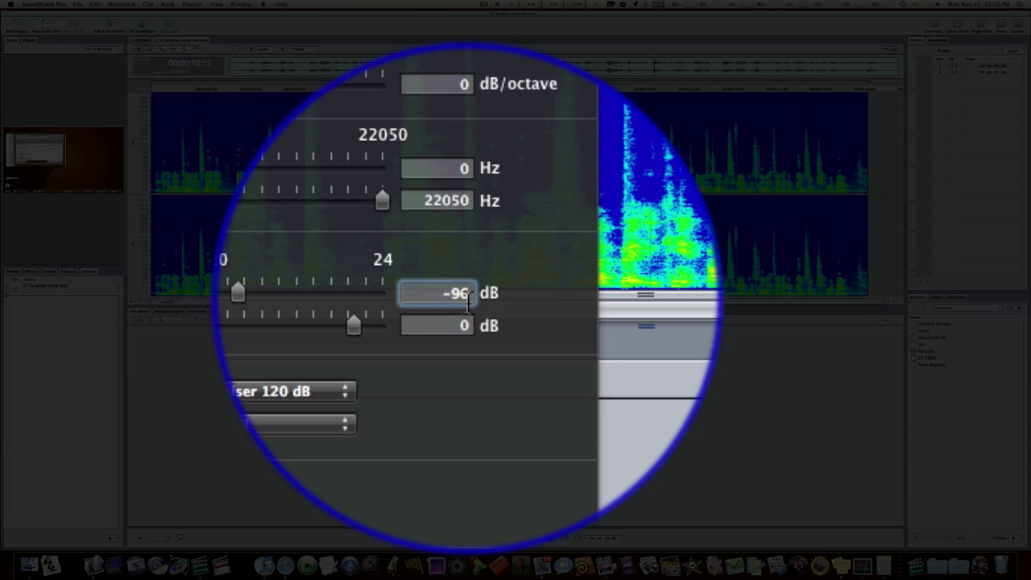
pyautogui.press('BackSpace')
pyautogui.write('75')
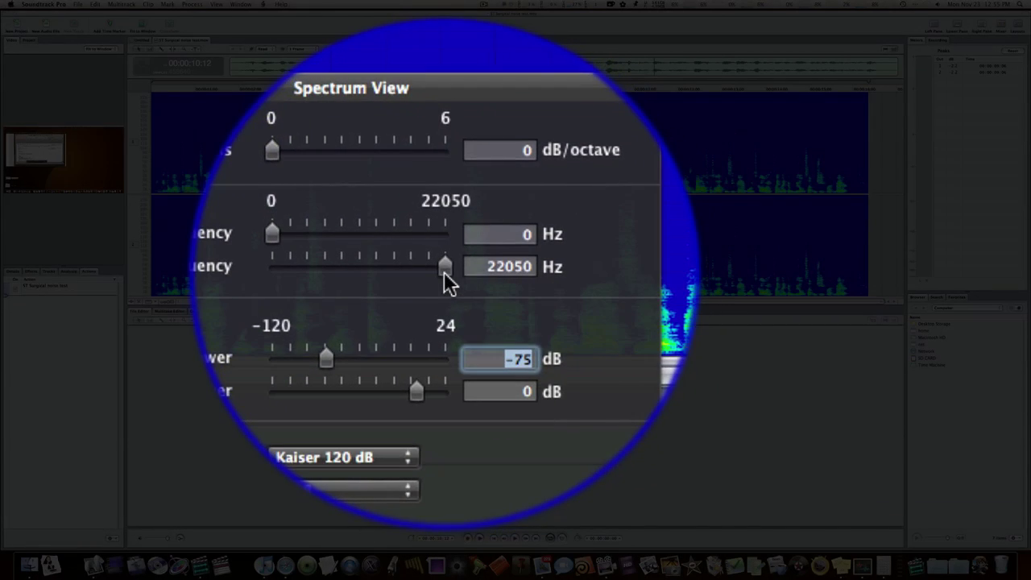
pyautogui.moveTo(444, 270); pyautogui.dragTo(419, 275)
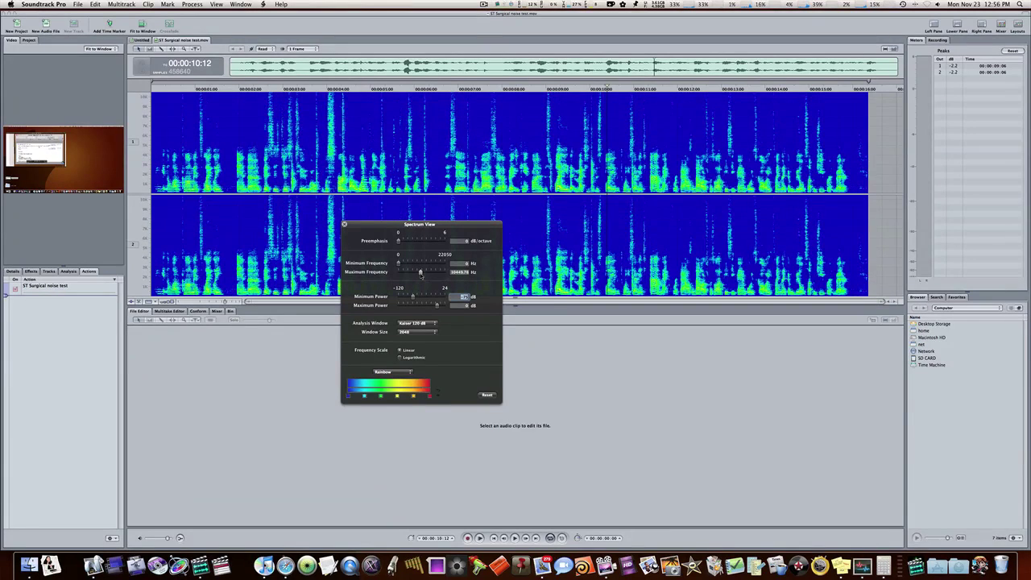
pyautogui.click(344, 225)
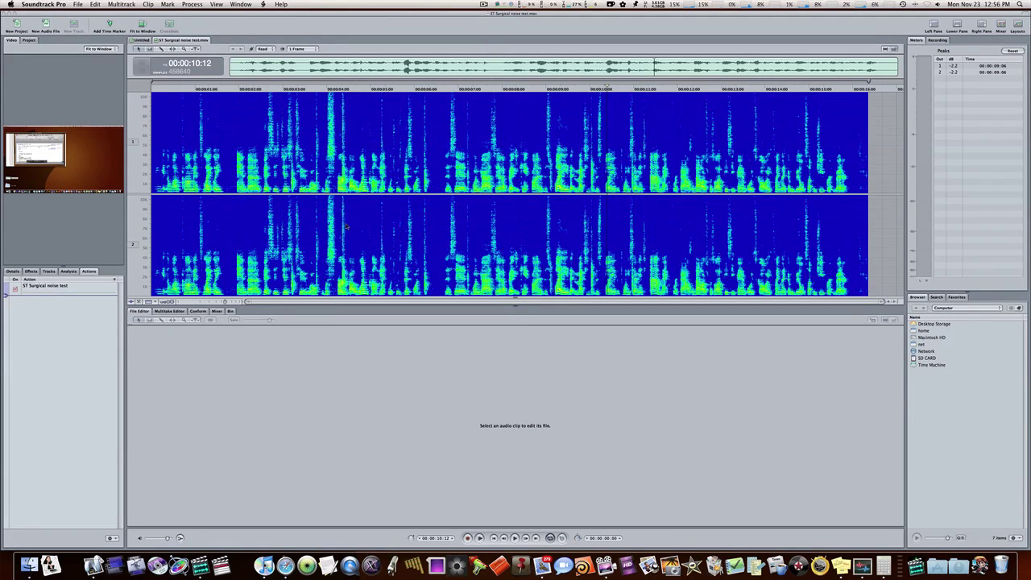
pyautogui.click(533, 90)
pyautogui.click(312, 91)
pyautogui.press('space')
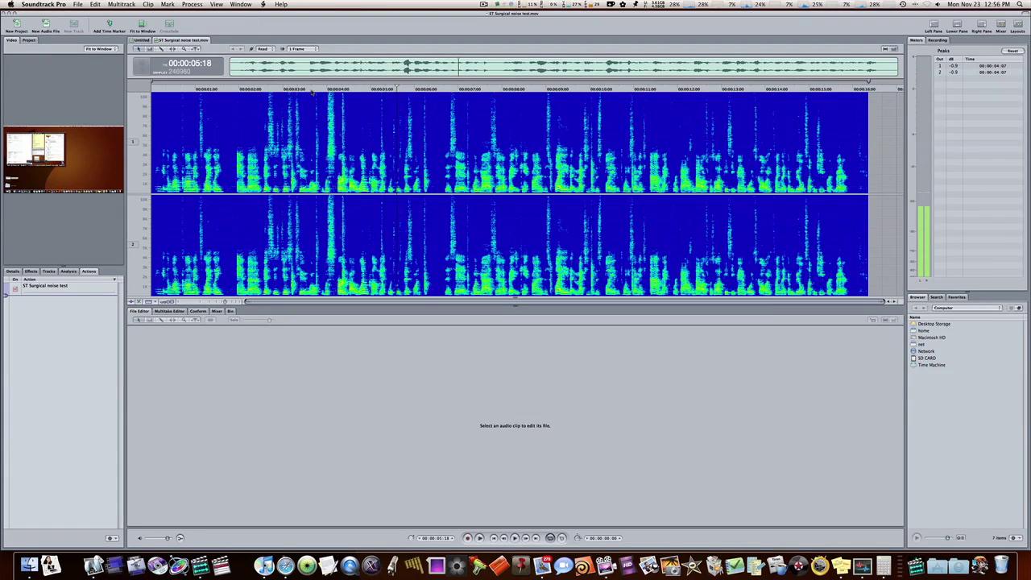
pyautogui.click(302, 91)
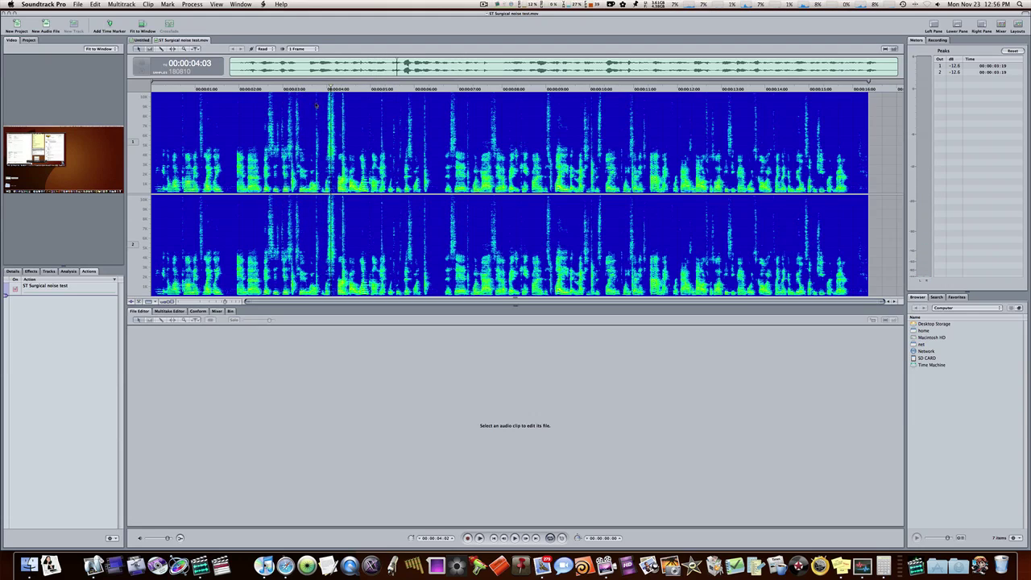
pyautogui.press('space')
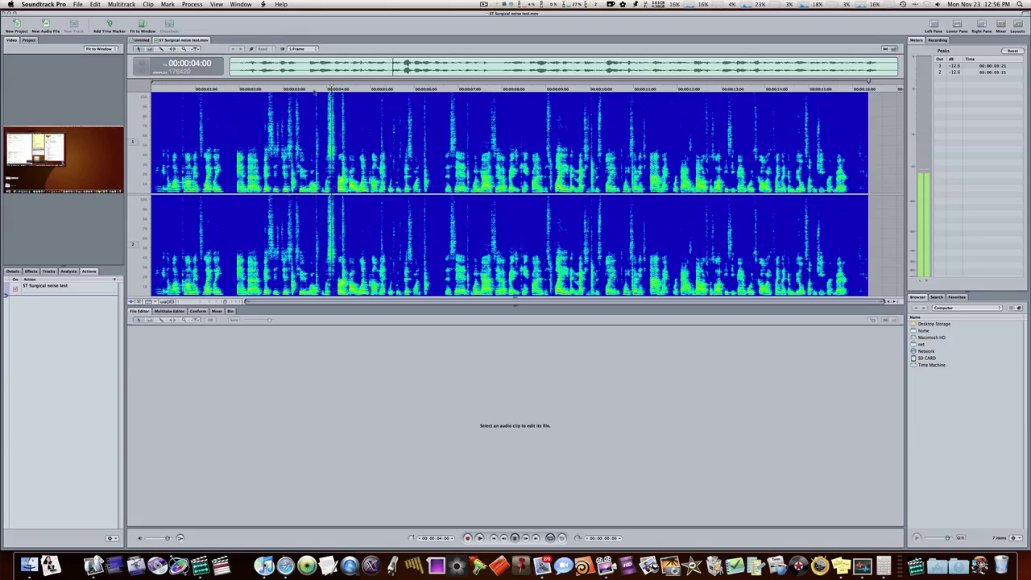
pyautogui.press('space')
pyautogui.press('space')
pyautogui.press('space')
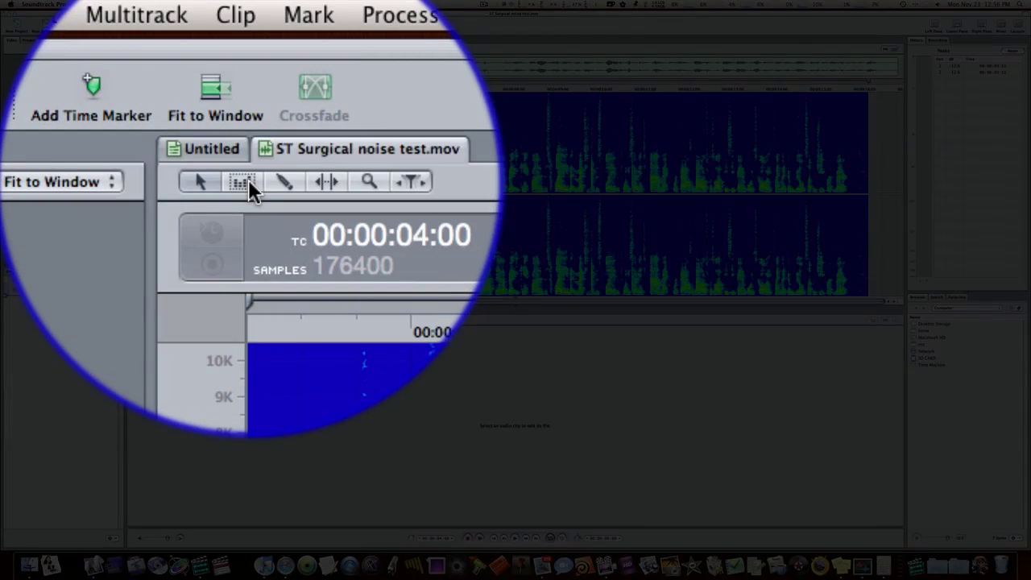
# With the spectral selection tool, select the narrow clap spike near 00:00:03:20.
pyautogui.click(242, 181)
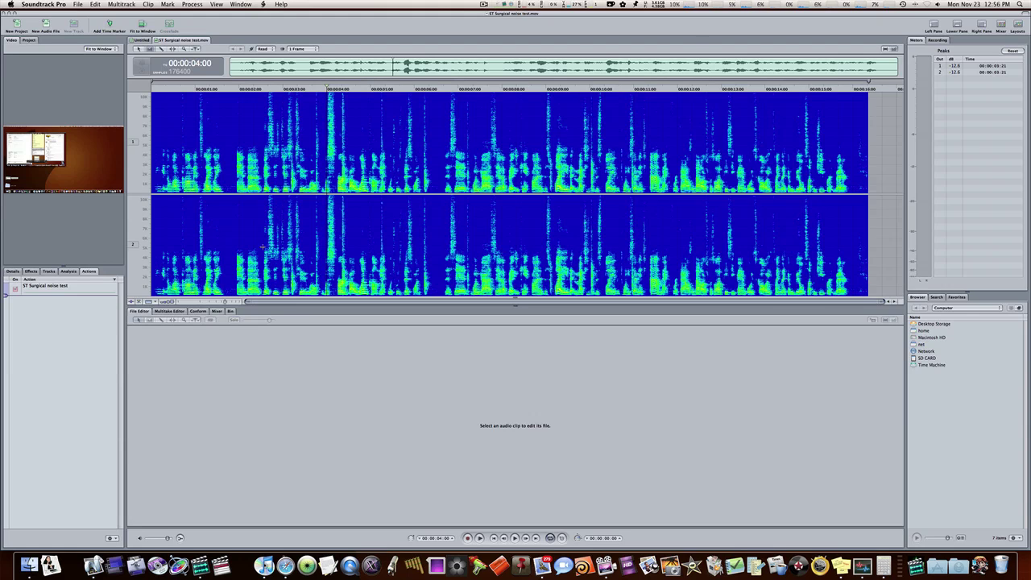
pyautogui.moveTo(249, 303); pyautogui.dragTo(295, 298)
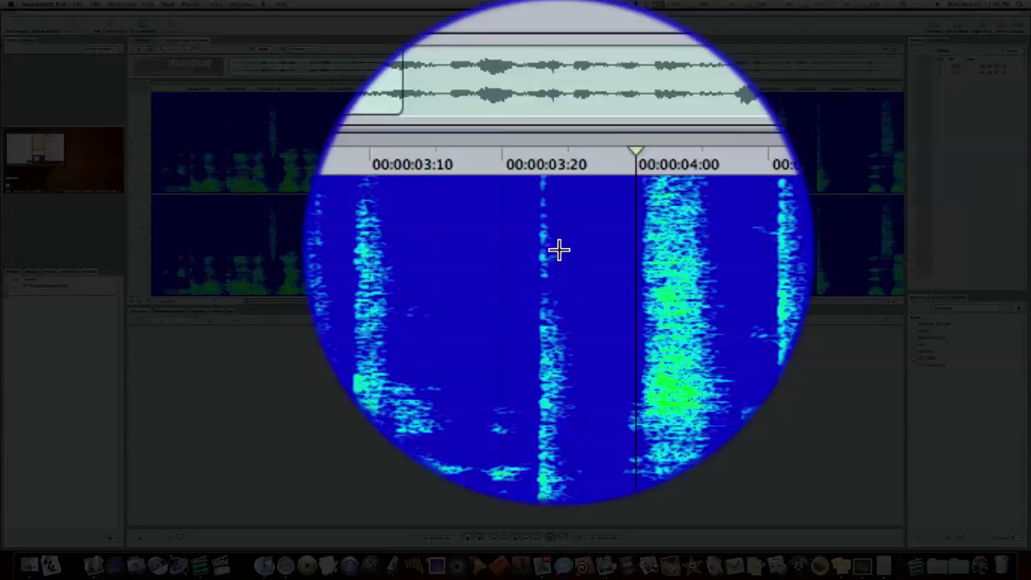
pyautogui.click(552, 251)
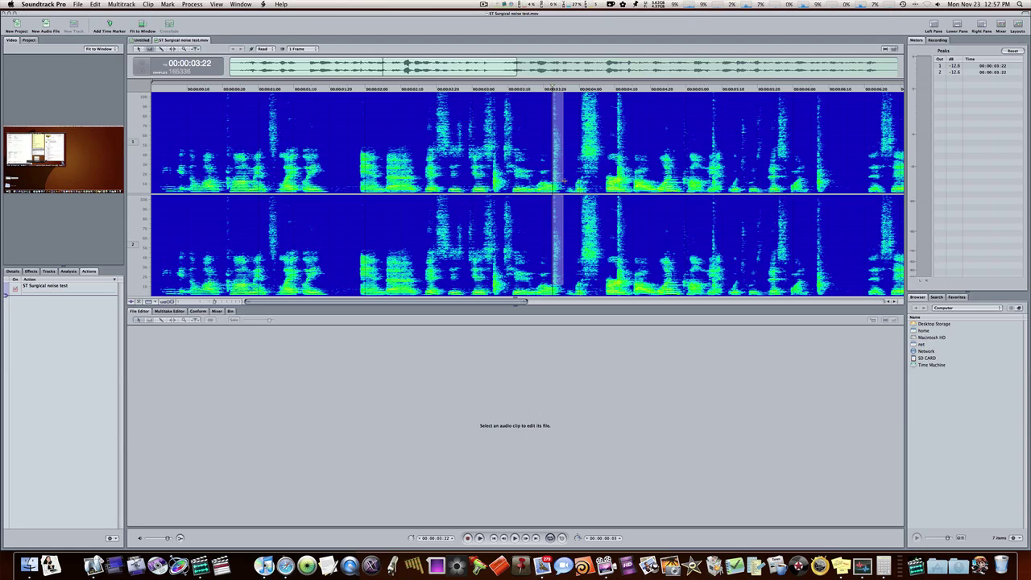
# Delete the selected clap slice and listen to the edited audio.
pyautogui.press('Delete')
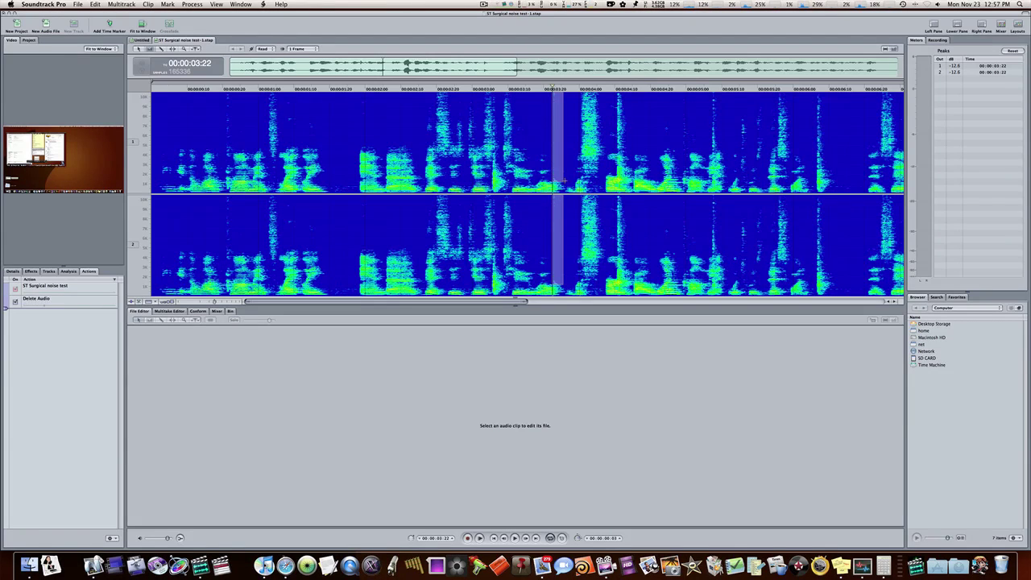
pyautogui.click(541, 98)
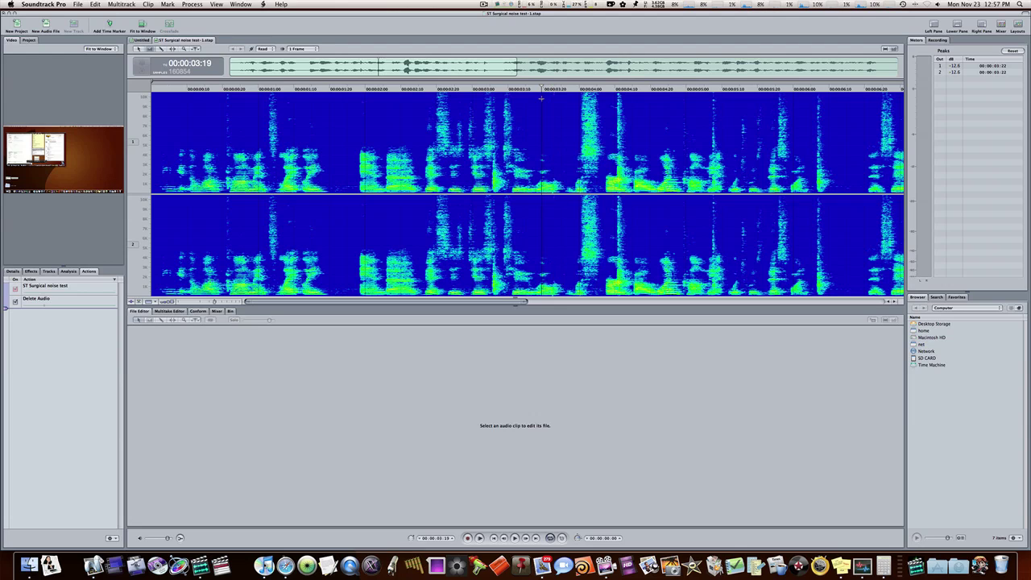
pyautogui.press('space')
pyautogui.press('space')
pyautogui.press('space')
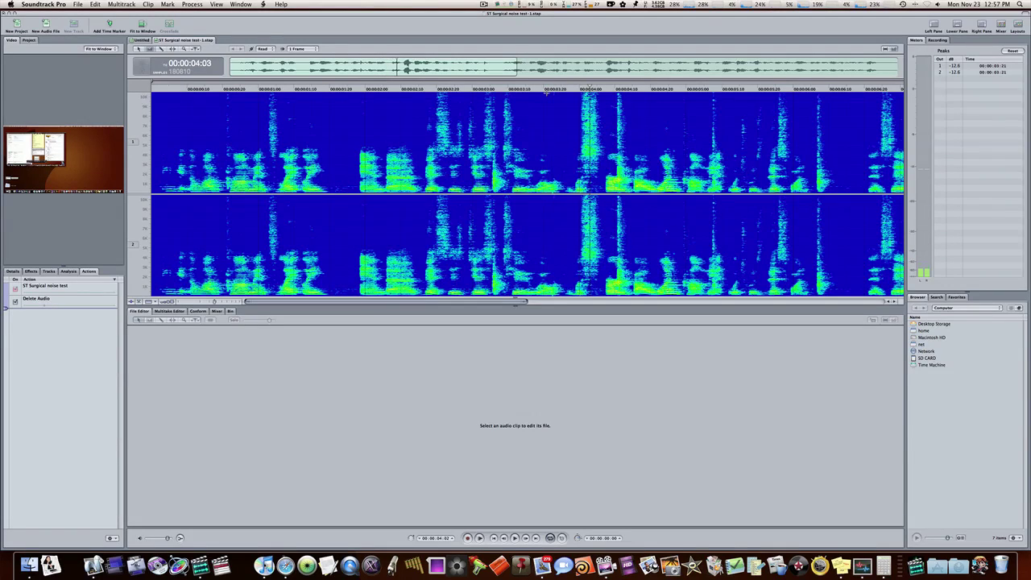
pyautogui.press('space')
pyautogui.press('space')
pyautogui.press('space')
# Undo the deletion, then select and play just the clap's short time range.
pyautogui.press('super+z')
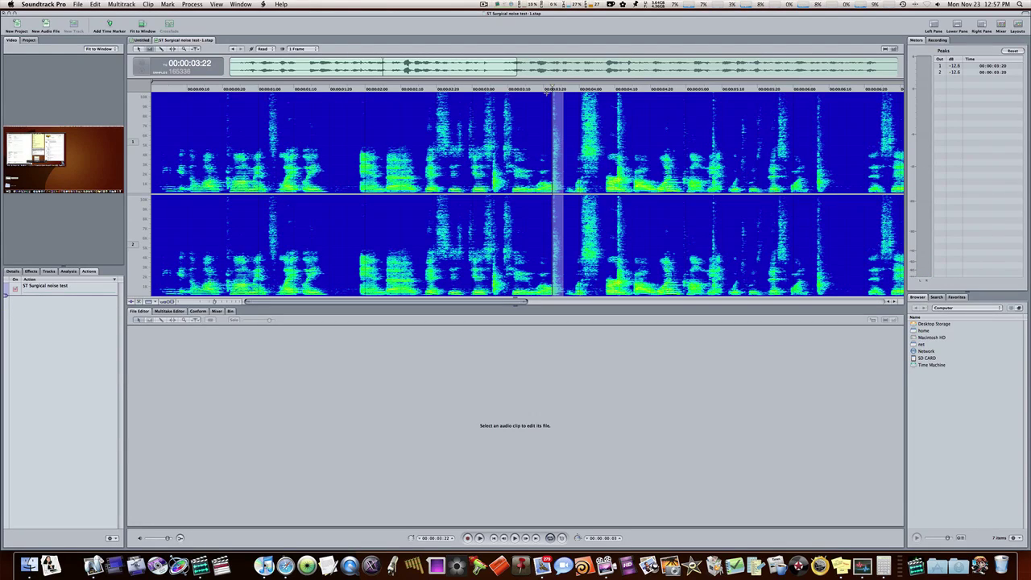
pyautogui.click(544, 97)
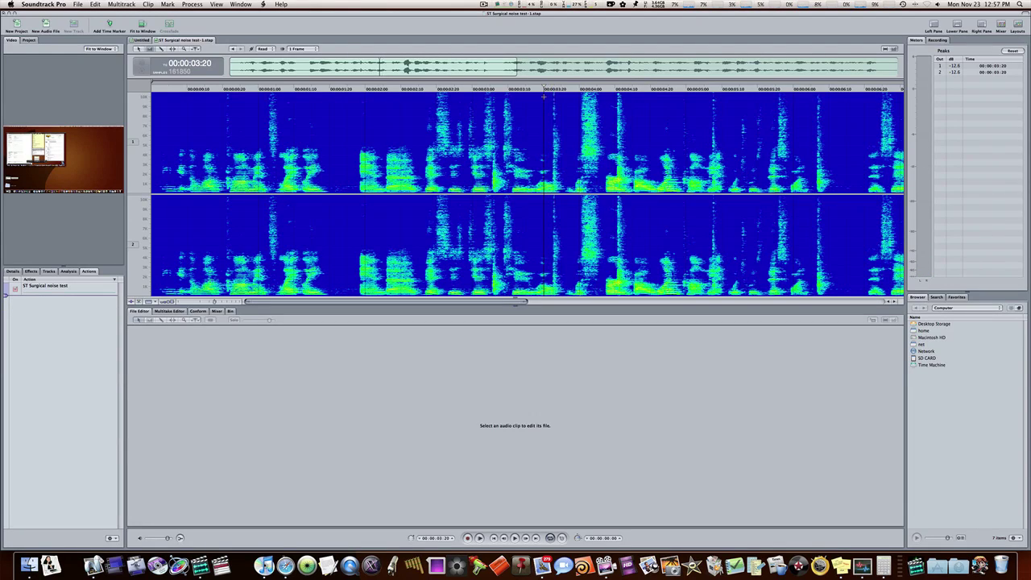
pyautogui.press('space')
pyautogui.moveTo(553, 96); pyautogui.dragTo(563, 159)
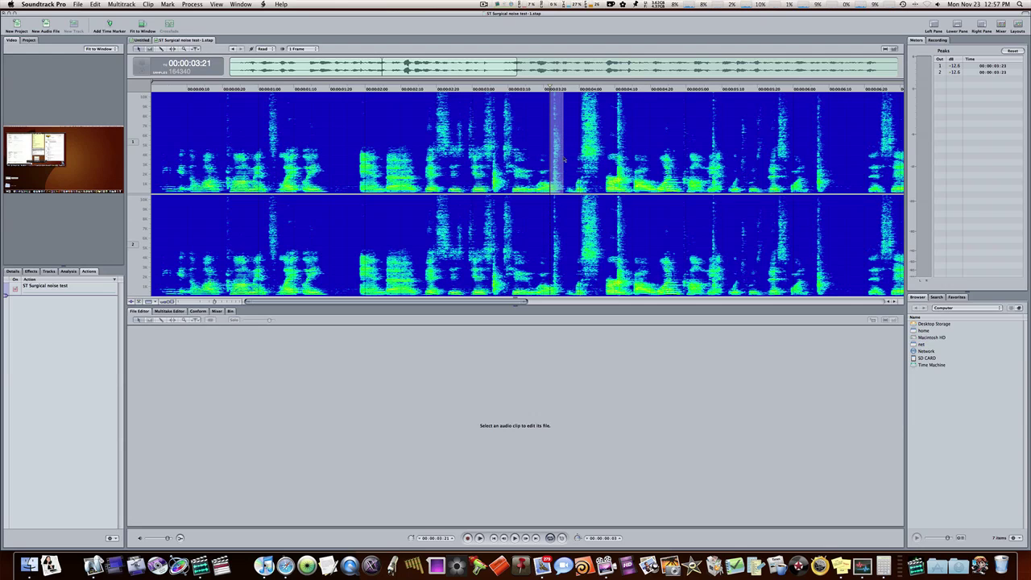
pyautogui.press('space')
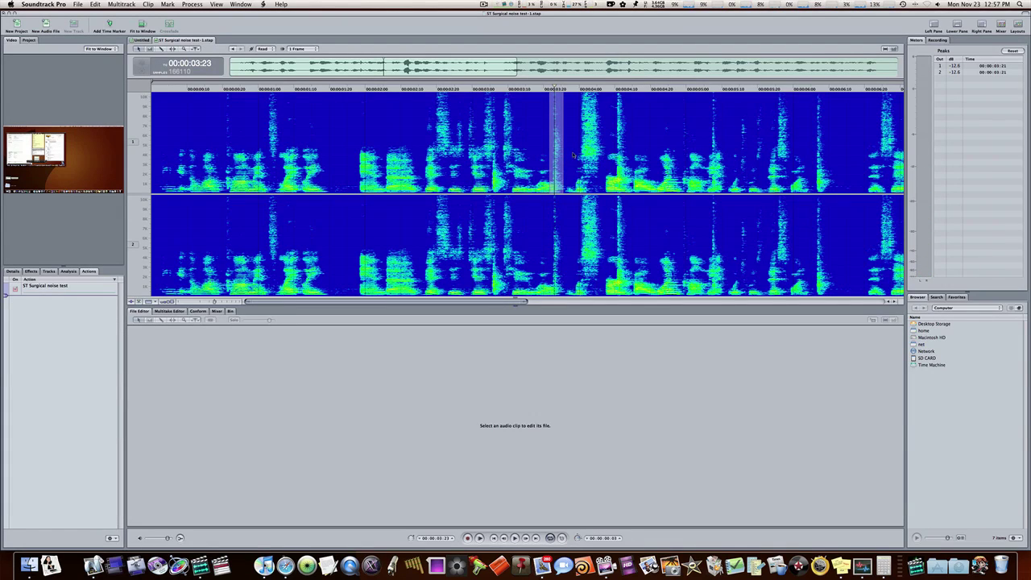
# Select the narrow clap band across both channels near 00:00:03:22.
pyautogui.click(572, 156)
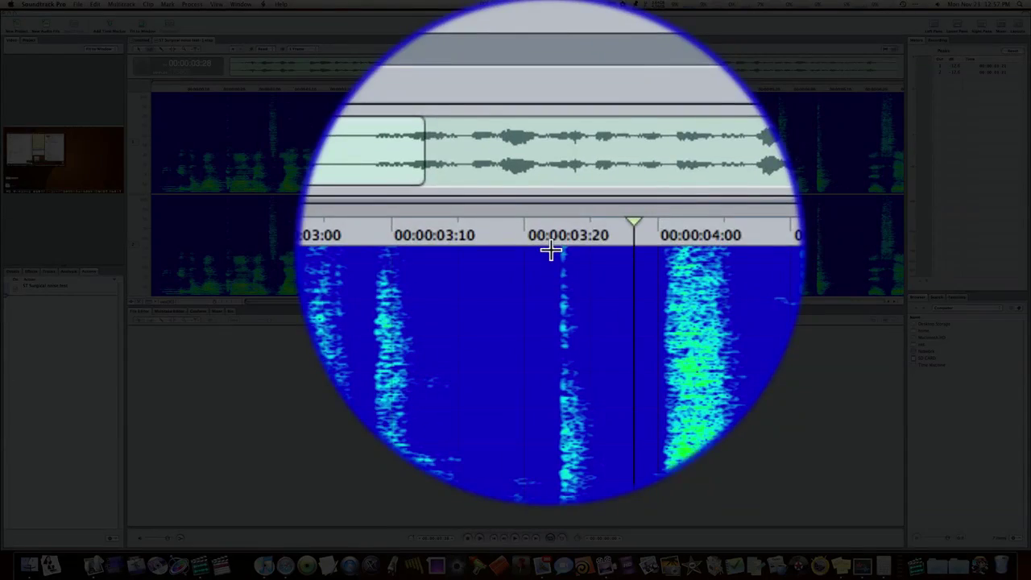
pyautogui.moveTo(550, 251); pyautogui.dragTo(559, 249)
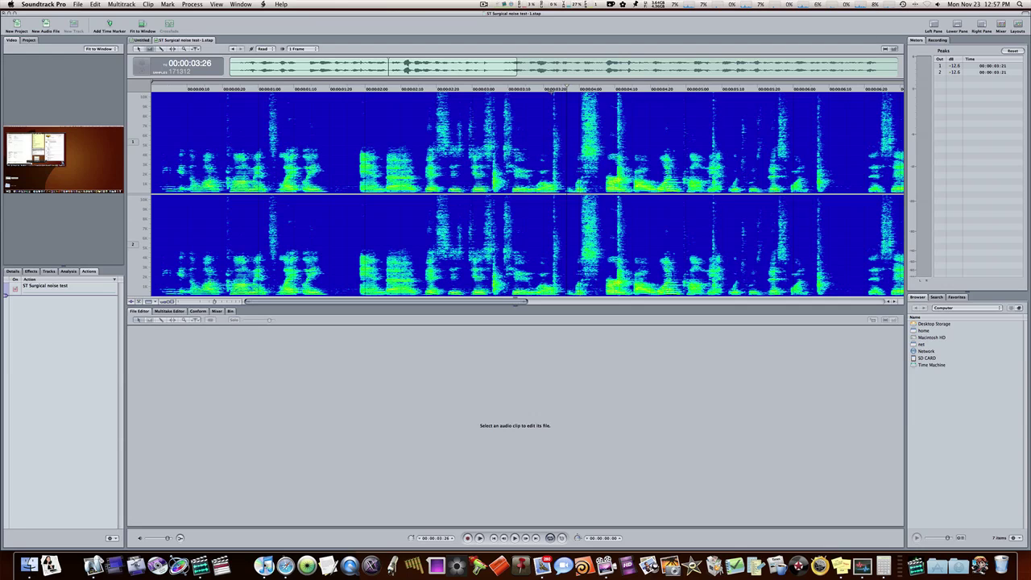
pyautogui.click(553, 90)
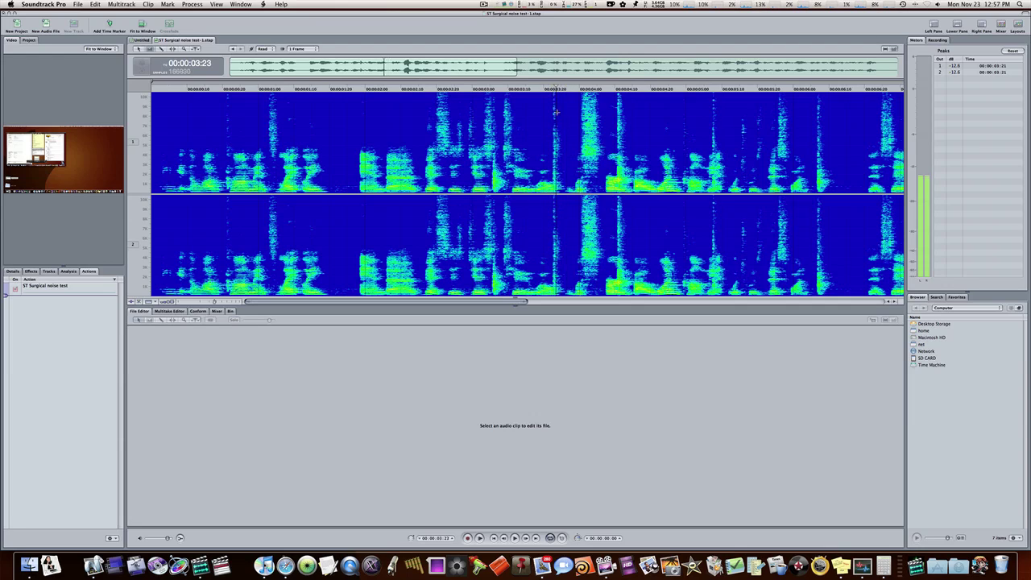
pyautogui.moveTo(553, 93); pyautogui.dragTo(559, 177)
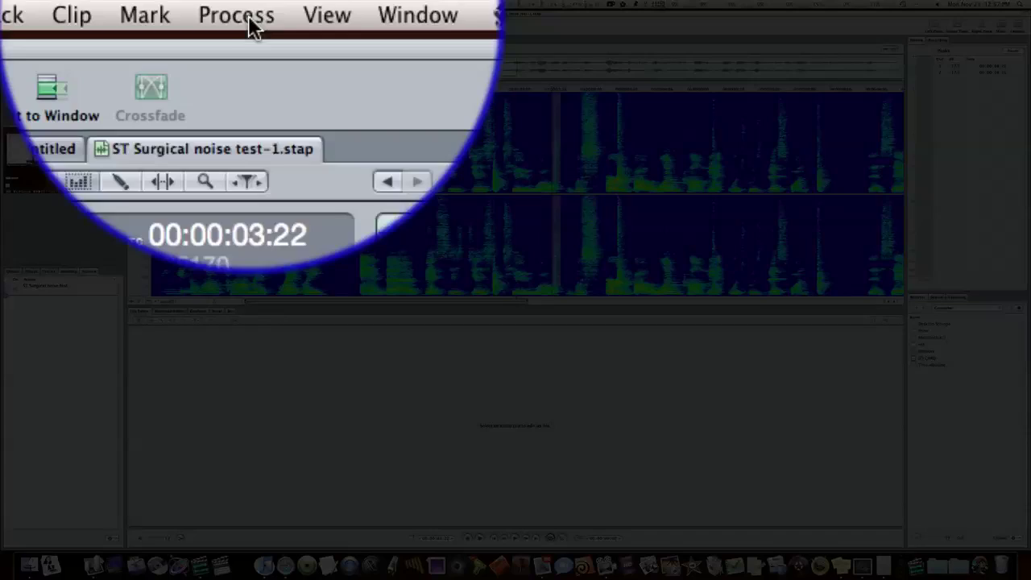
# Reduce the selection's amplitude to -4.613 dB with Process > Adjust Amplitude.
pyautogui.click(192, 4)
pyautogui.click(248, 186)
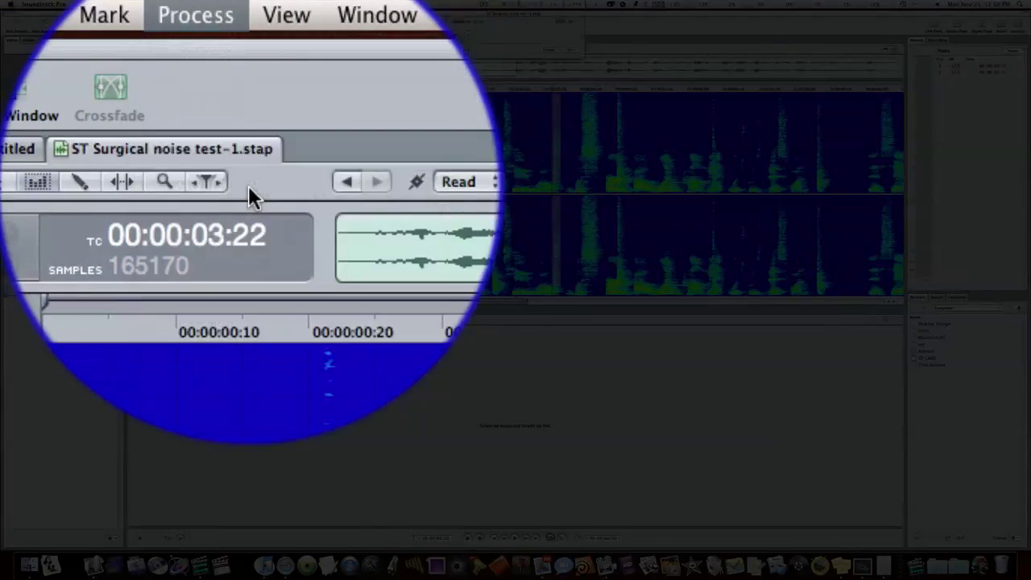
pyautogui.moveTo(532, 97); pyautogui.dragTo(526, 102)
pyautogui.click(571, 53)
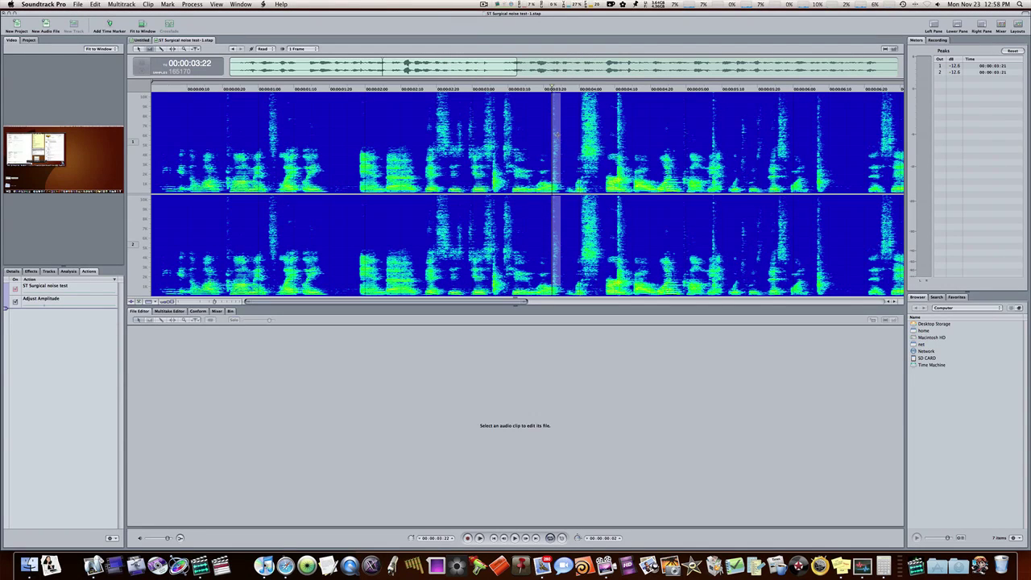
# Apply a second Adjust Amplitude of about -15 dB to the clap and play it back.
pyautogui.press('space')
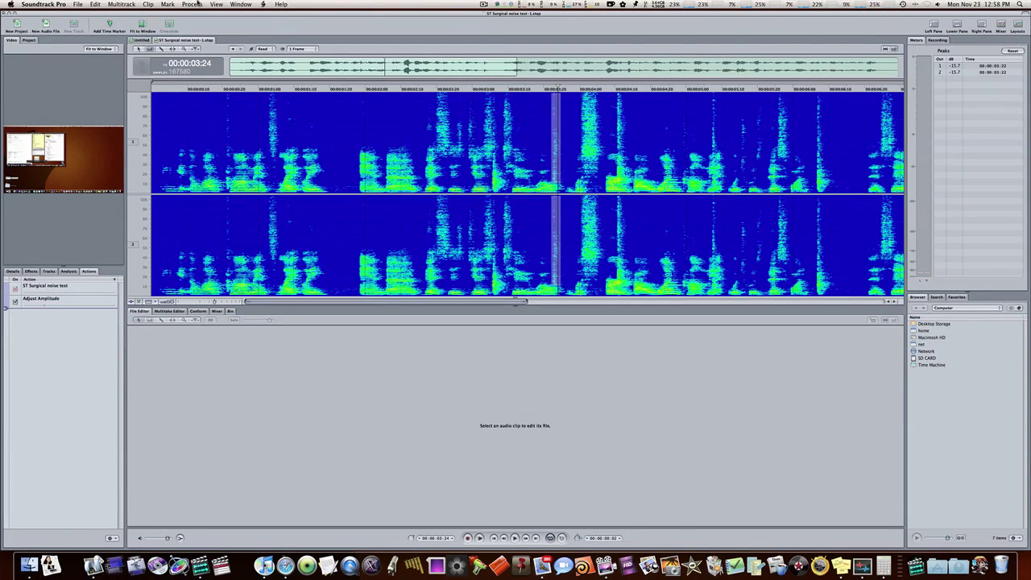
pyautogui.click(192, 4)
pyautogui.click(200, 41)
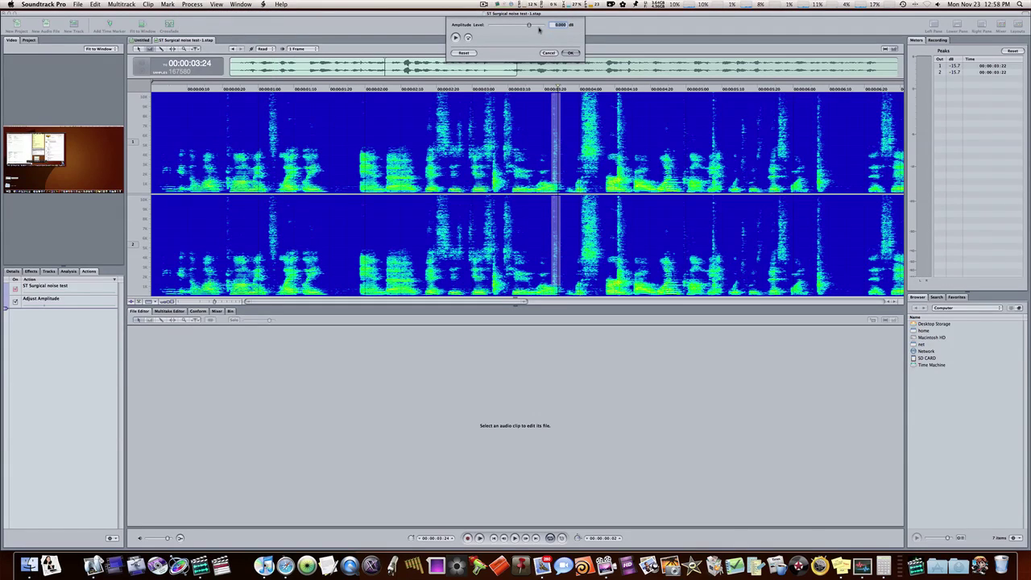
pyautogui.moveTo(538, 30); pyautogui.dragTo(514, 32)
pyautogui.click(569, 52)
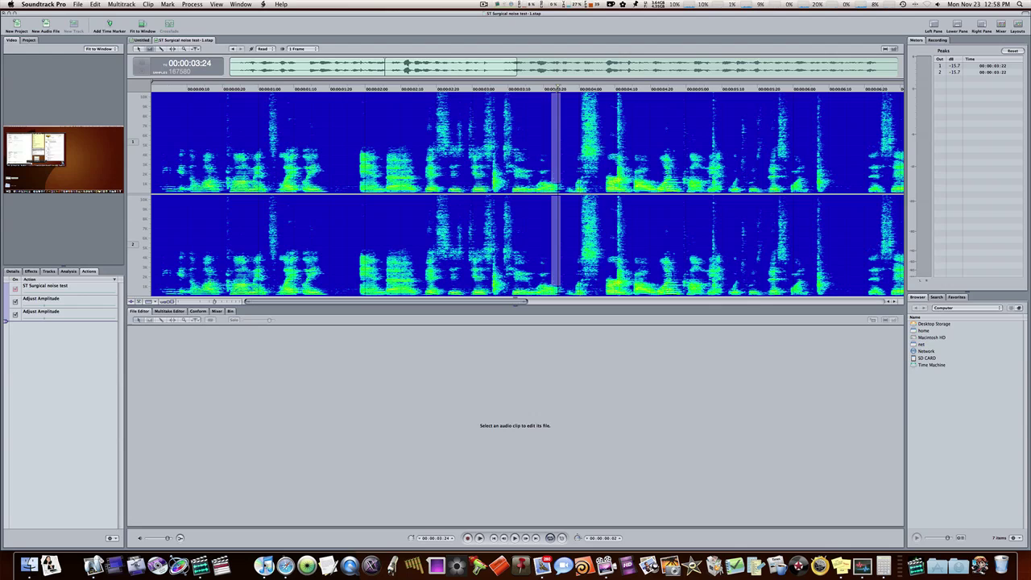
pyautogui.press('space')
pyautogui.press('space')
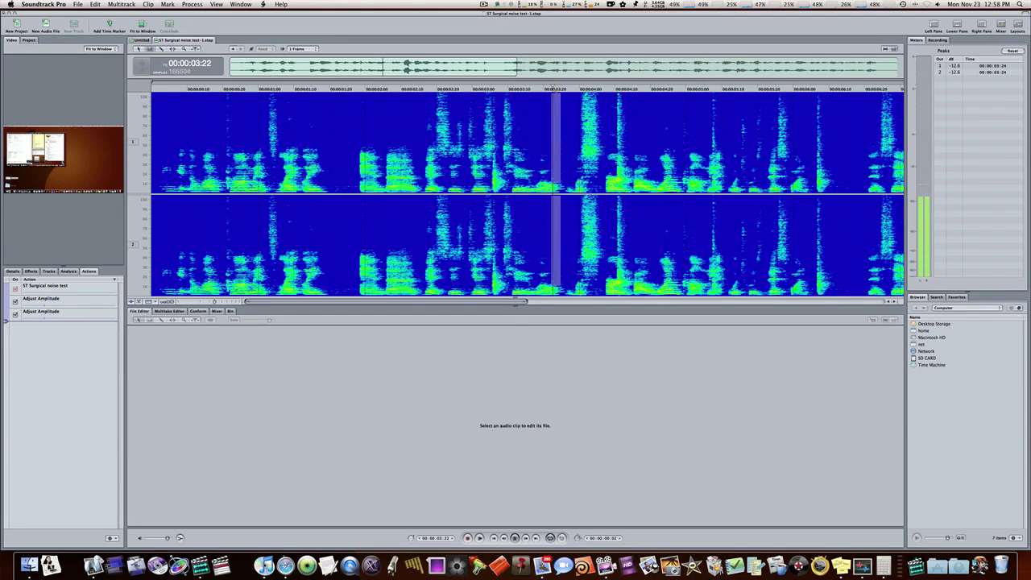